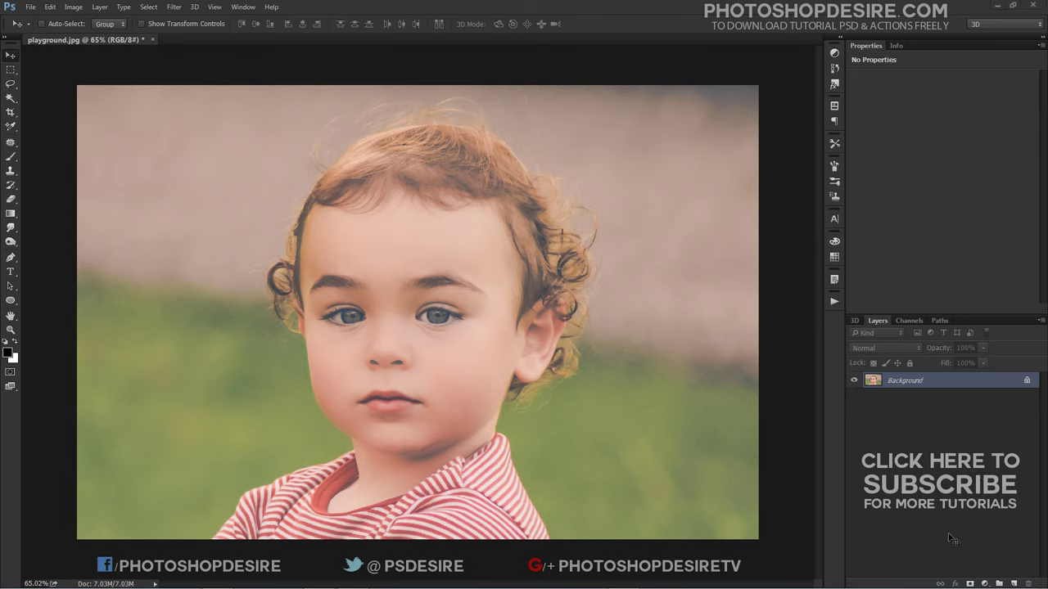
- Add a new empty layer above the photo and fill it with 50% Gray
{"action": "left_click", "coordinate": [985, 583]}
{"action": "left_click", "coordinate": [985, 584]}
{"action": "left_click", "coordinate": [1014, 584]}
{"action": "left_click", "coordinate": [50, 7]}
{"action": "left_click", "coordinate": [128, 167]}
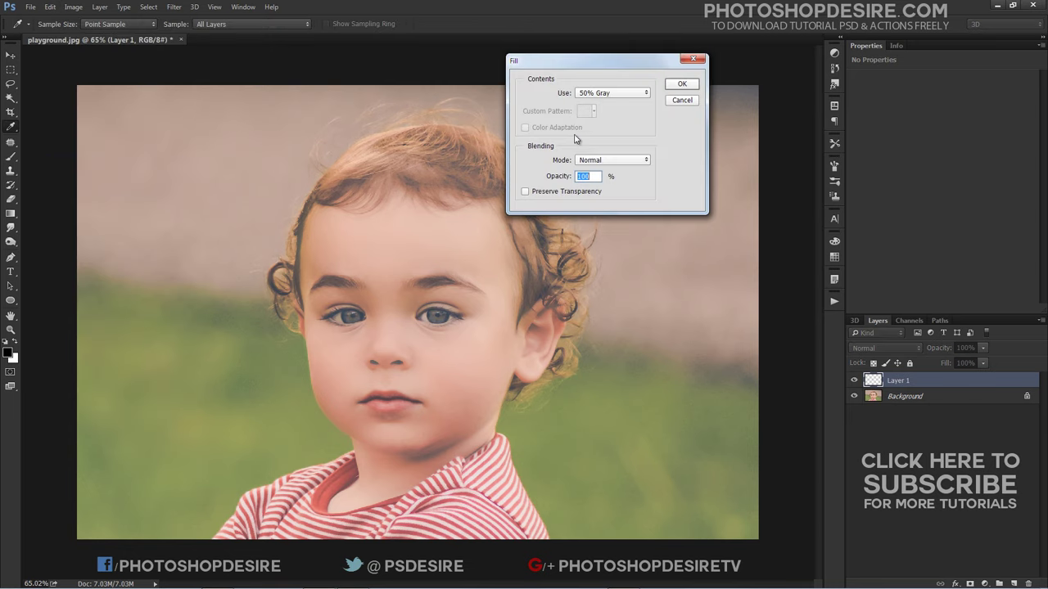
{"action": "left_click", "coordinate": [643, 95]}
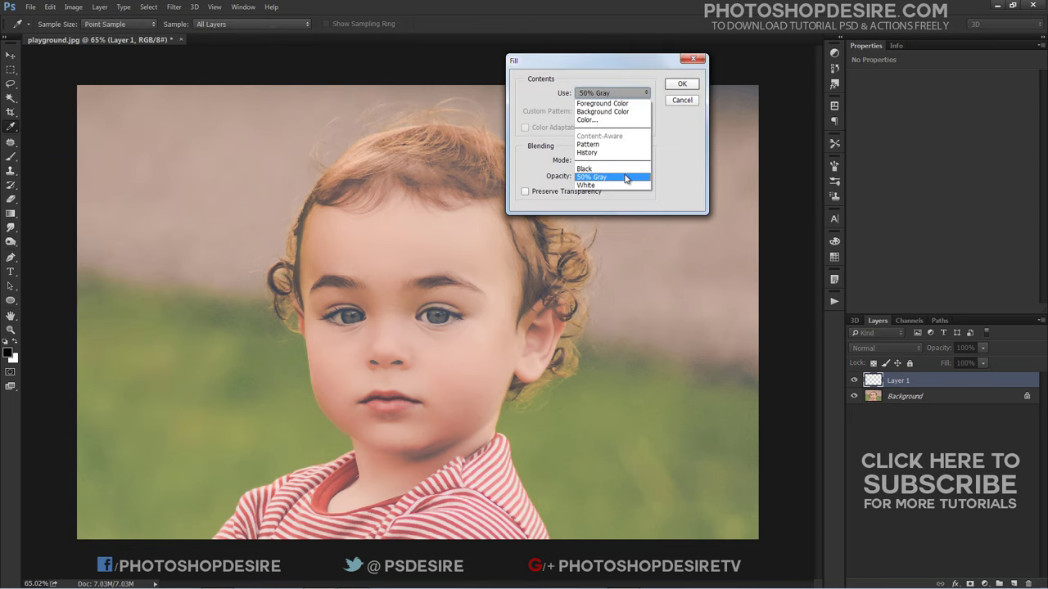
{"action": "left_click", "coordinate": [626, 178]}
{"action": "left_click", "coordinate": [682, 84]}
{"action": "key", "text": "v"}
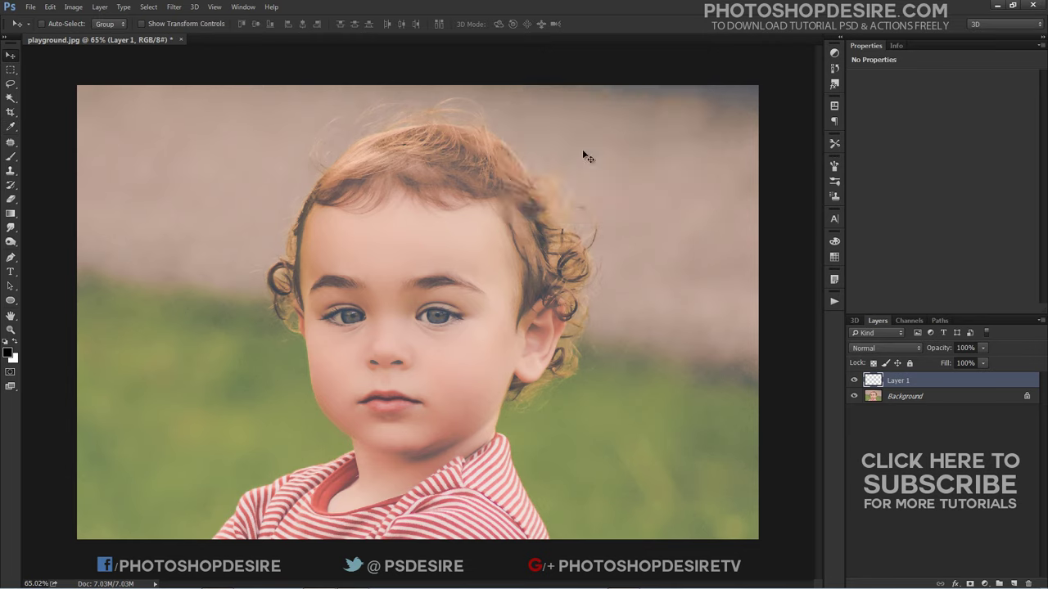
- Set the gray Layer 1 blend mode to Difference
{"action": "left_click", "coordinate": [916, 348]}
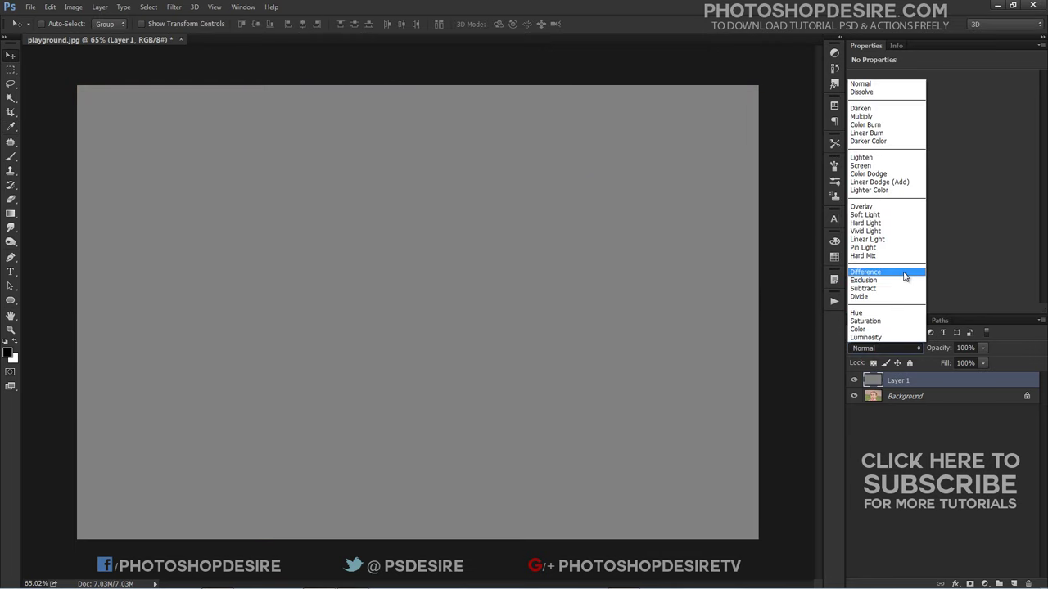
{"action": "left_click", "coordinate": [905, 273]}
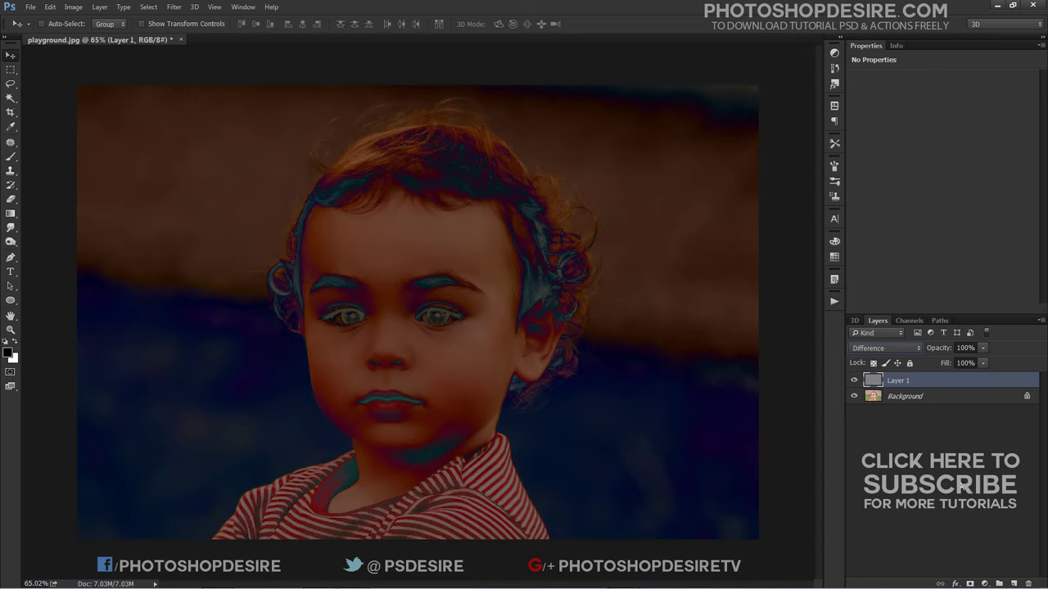
{"action": "left_click", "coordinate": [984, 584]}
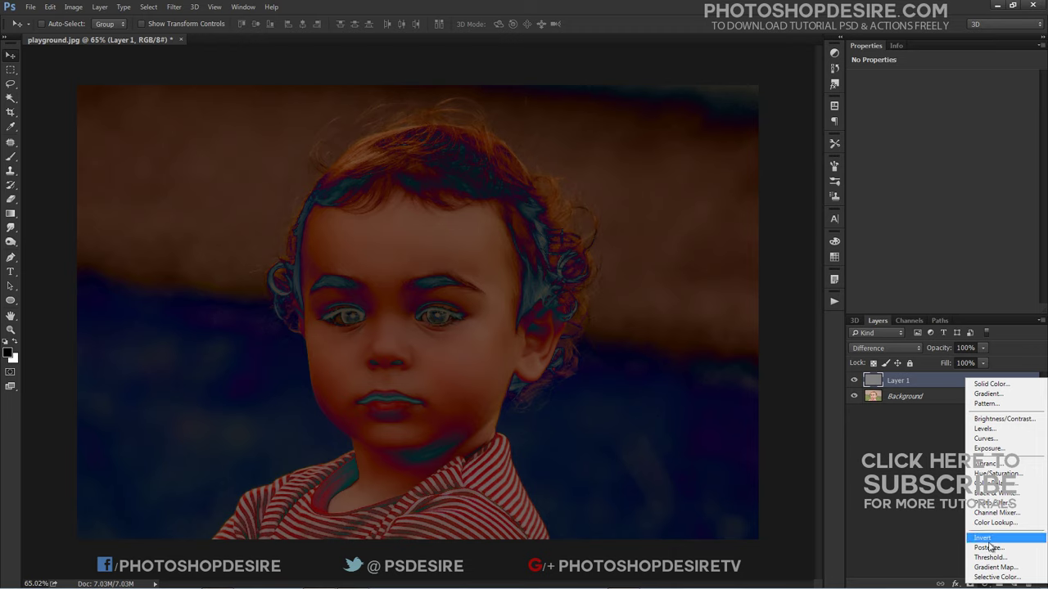
- Add a Threshold adjustment layer set to level 6, leaving only scattered black specks
{"action": "left_click", "coordinate": [989, 558]}
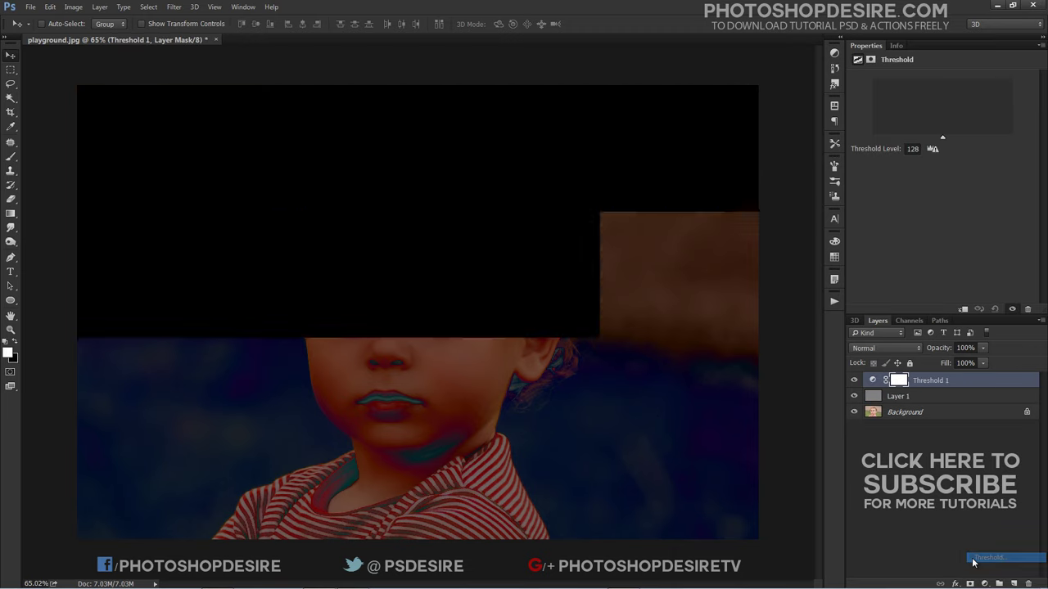
{"action": "left_click_drag", "start_coordinate": [941, 134], "coordinate": [872, 140]}
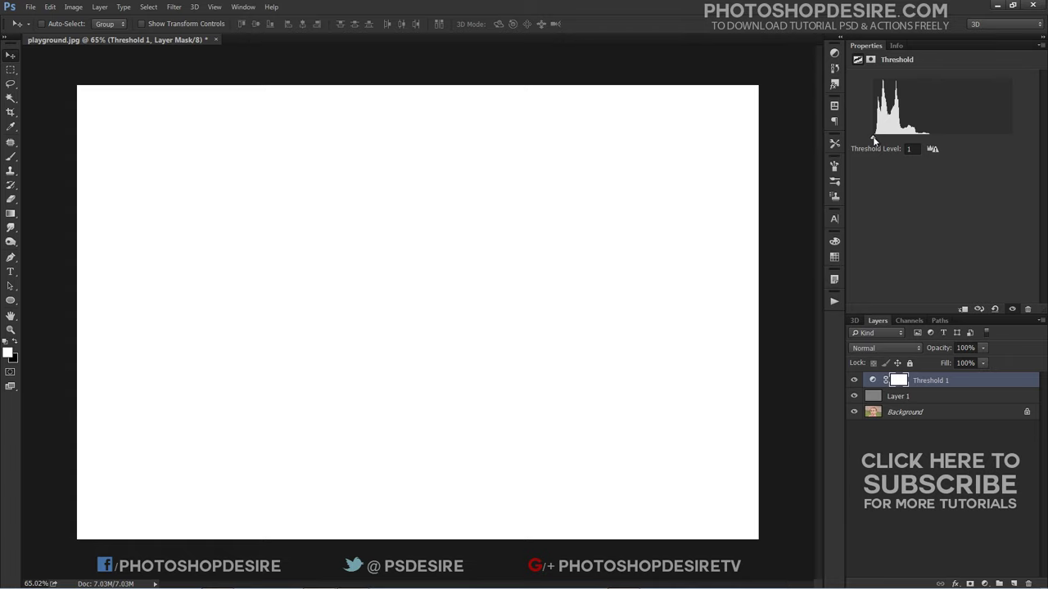
{"action": "left_click_drag", "start_coordinate": [872, 140], "coordinate": [876, 141]}
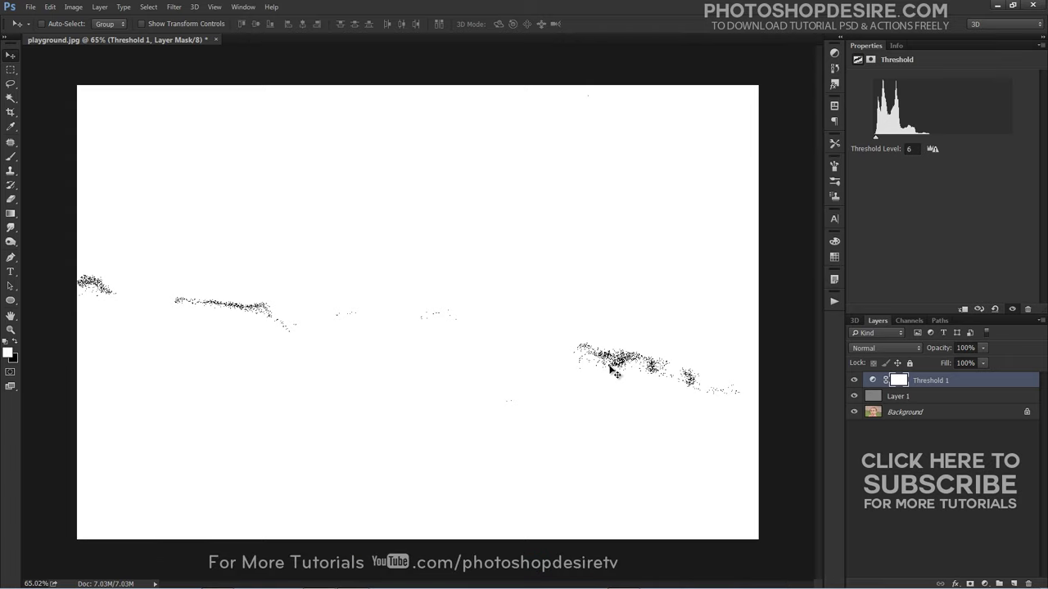
- With the Color Sampler Tool, mark a dark speck as sampler #1 (R 2, G 1, B 29)
{"action": "left_click", "coordinate": [14, 127]}
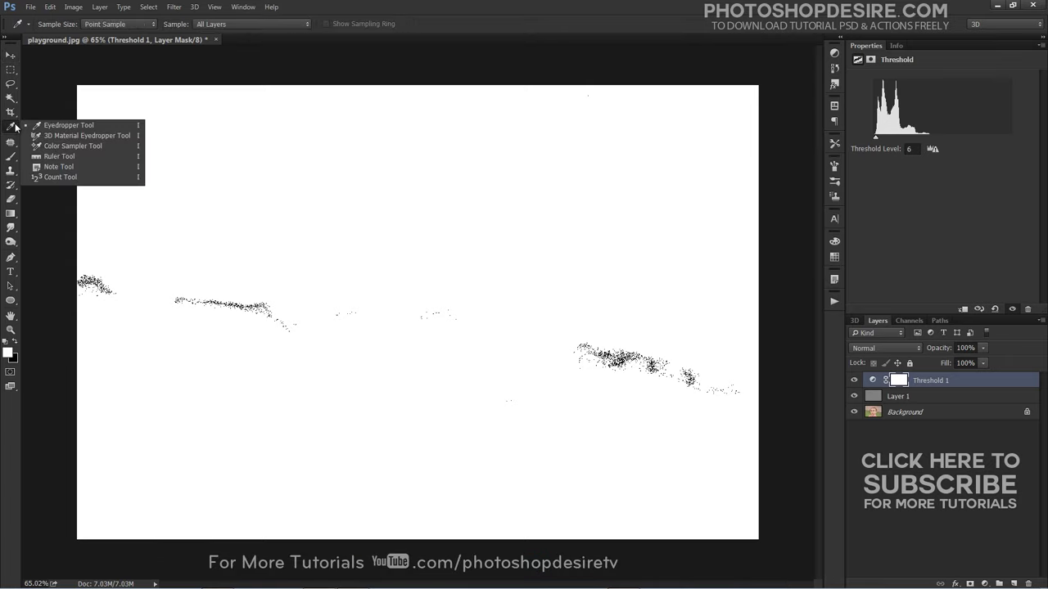
{"action": "left_click", "coordinate": [111, 146]}
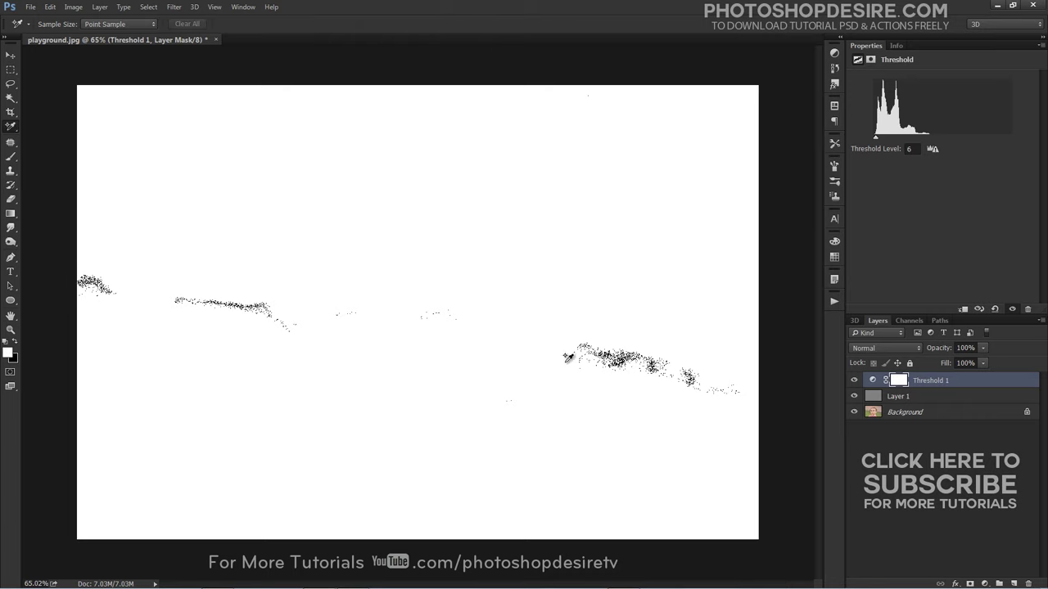
{"action": "scroll", "coordinate": [651, 353], "scroll_direction": "up", "scroll_amount": 5}
{"action": "scroll", "coordinate": [677, 385], "scroll_direction": "up", "scroll_amount": 10}
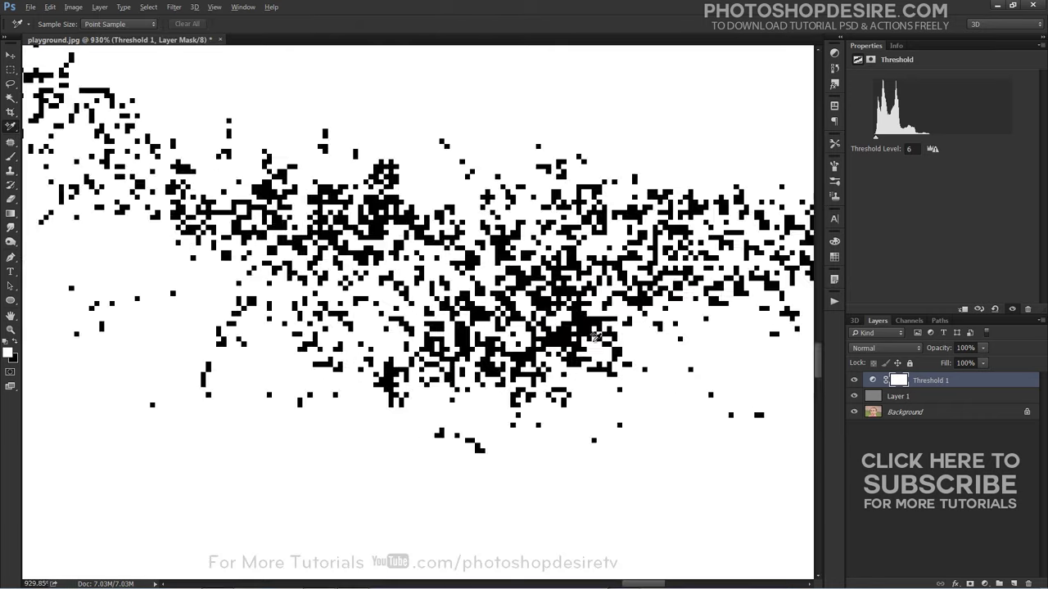
{"action": "left_click", "coordinate": [545, 318]}
{"action": "scroll", "coordinate": [549, 321], "scroll_direction": "down", "scroll_amount": 7}
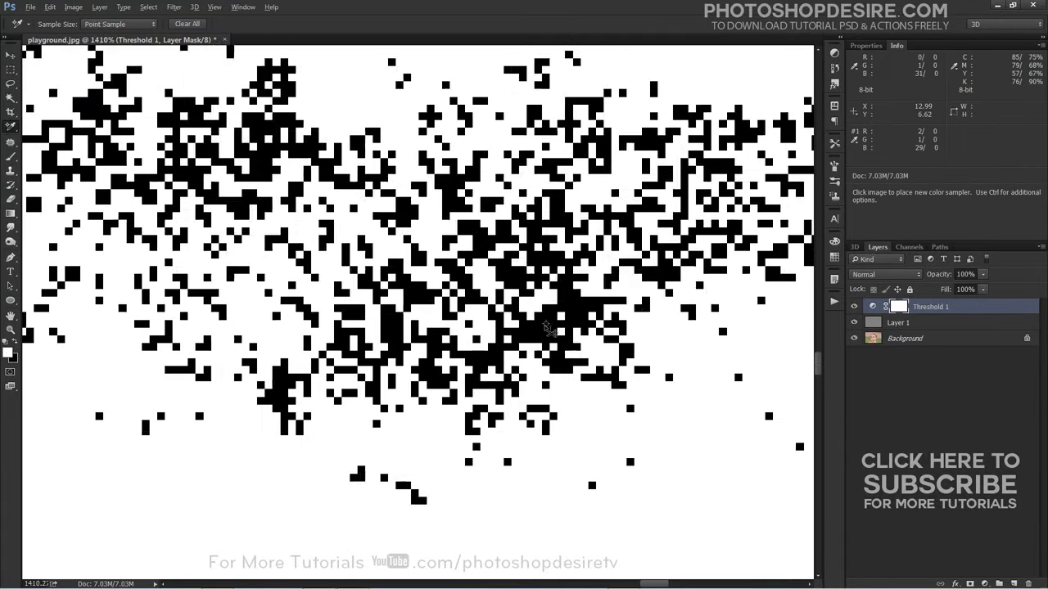
{"action": "scroll", "coordinate": [567, 337], "scroll_direction": "down", "scroll_amount": 6}
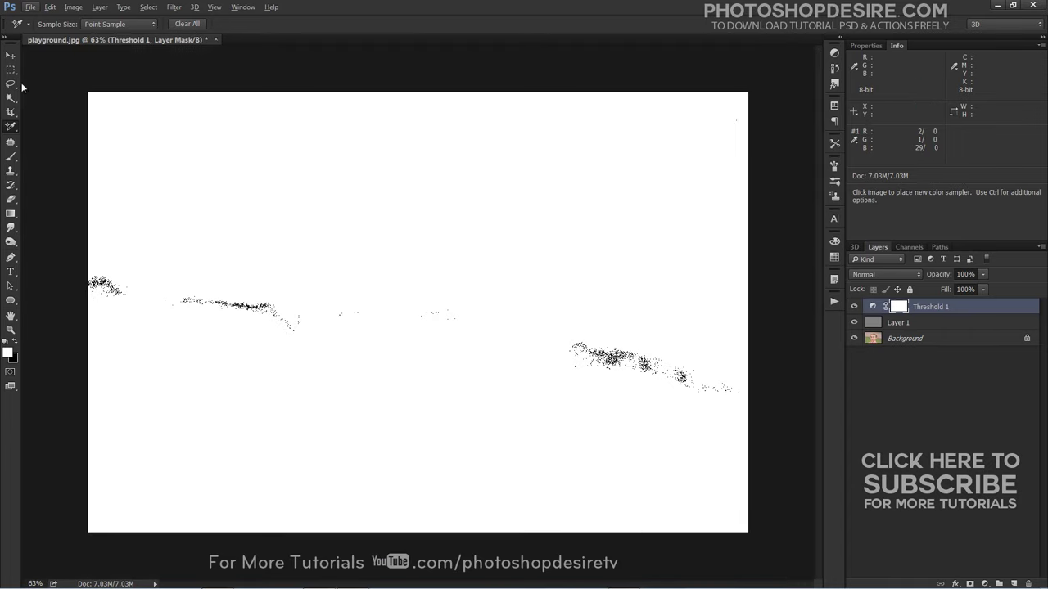
- Hide the Threshold 1 and gray Layer 1 layers and select the Background photo
{"action": "left_click", "coordinate": [10, 55]}
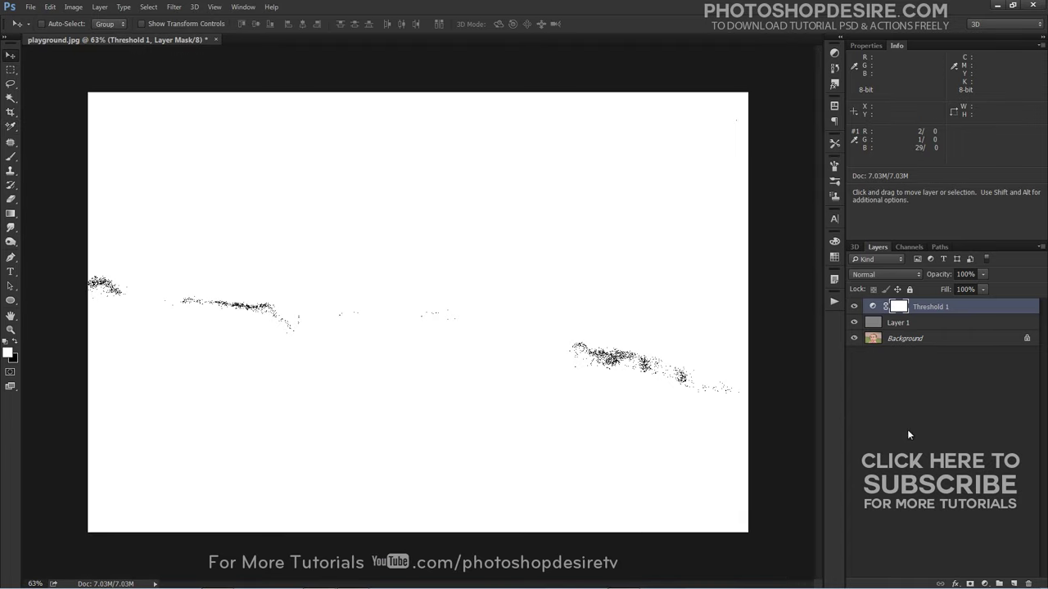
{"action": "left_click", "coordinate": [915, 377]}
{"action": "left_click", "coordinate": [924, 311]}
{"action": "left_click", "coordinate": [924, 323], "text": "shift"}
{"action": "right_click", "coordinate": [923, 323]}
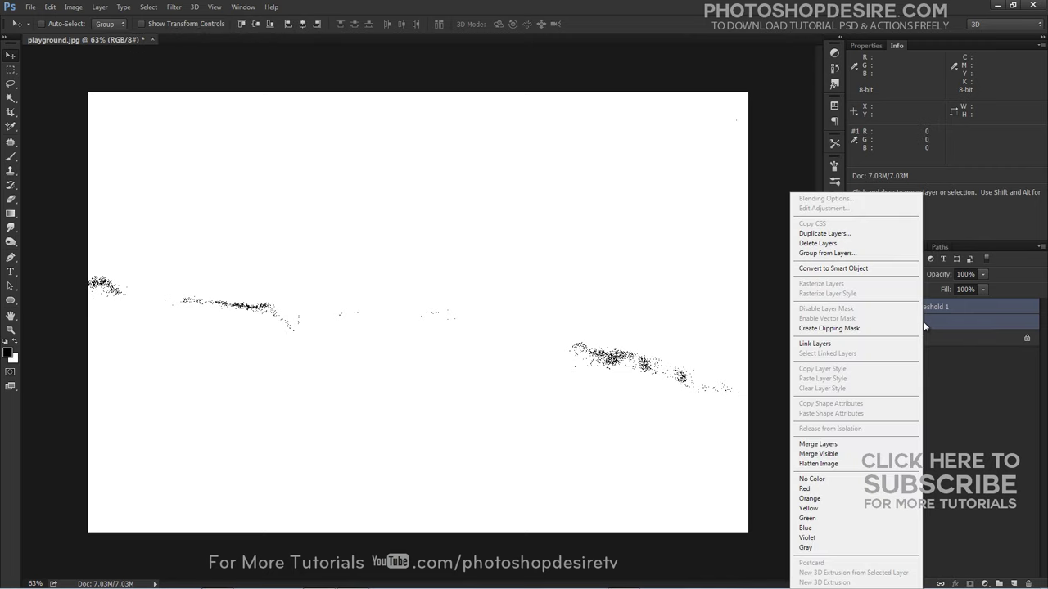
{"action": "key", "text": "Escape"}
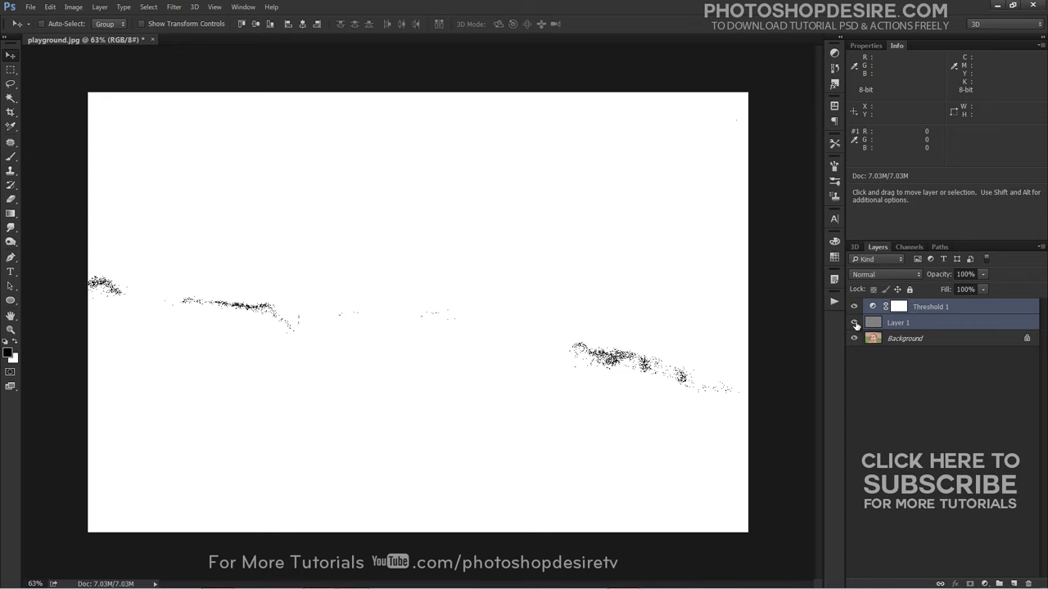
{"action": "left_click", "coordinate": [855, 324]}
{"action": "left_click", "coordinate": [854, 306]}
{"action": "left_click", "coordinate": [897, 344]}
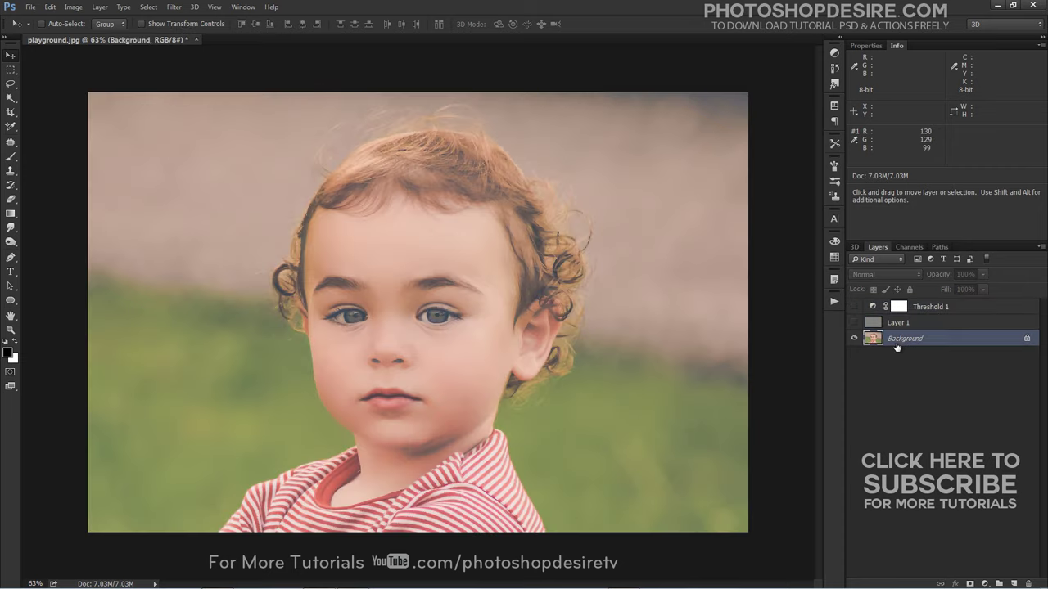
- Add a Levels 1 adjustment layer above the Background and pick its black-point eyedropper
{"action": "left_click", "coordinate": [985, 584]}
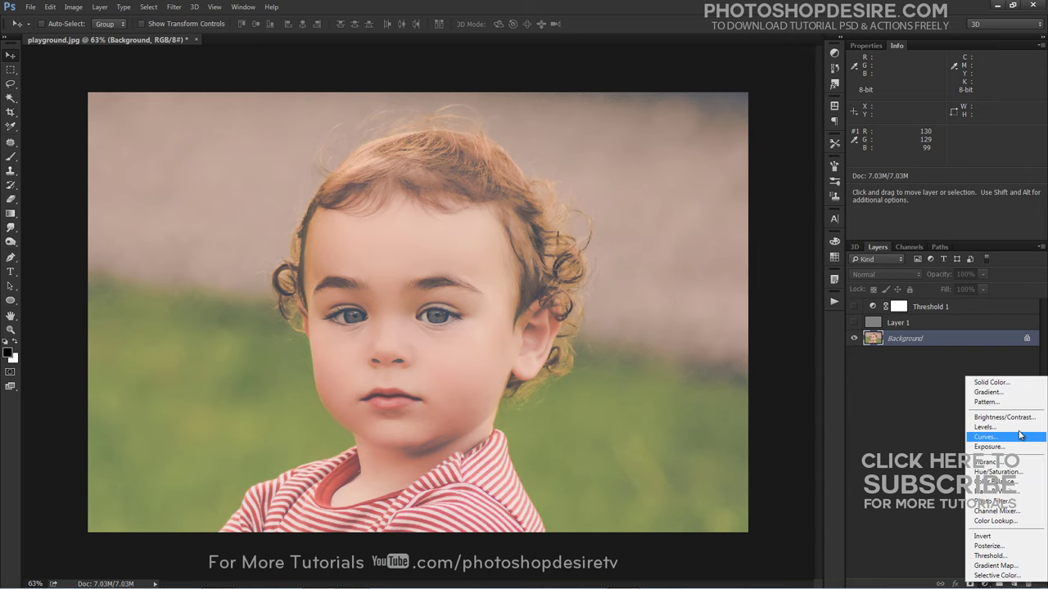
{"action": "left_click", "coordinate": [1015, 427]}
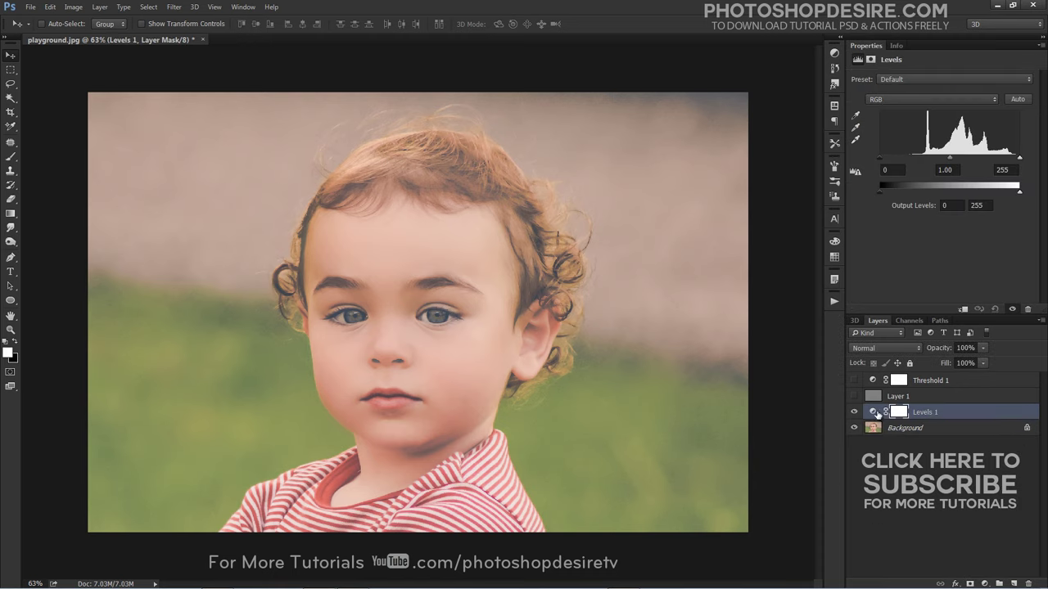
{"action": "left_click", "coordinate": [856, 116]}
{"action": "scroll", "coordinate": [394, 403], "scroll_direction": "up", "scroll_amount": 6}
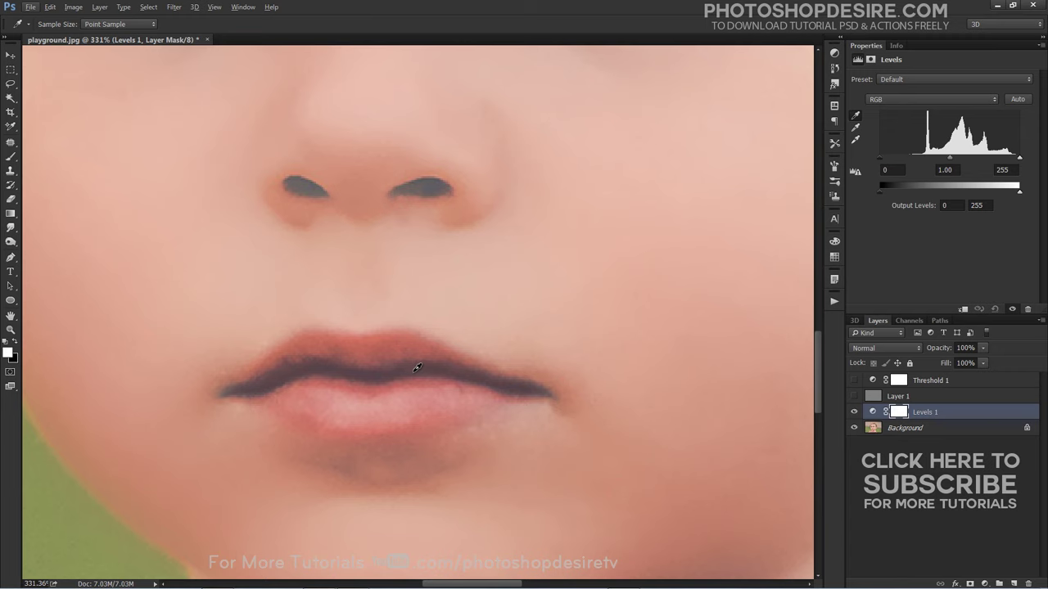
- Set the Levels black point from the lip line and the gray point from the background near the ear
{"action": "left_click", "coordinate": [417, 368]}
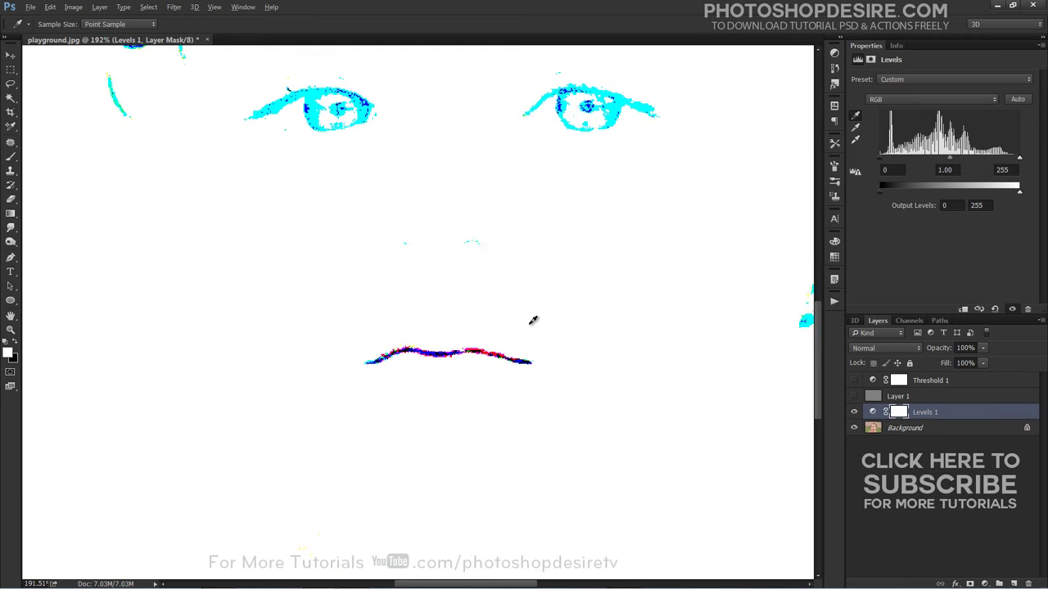
{"action": "scroll", "coordinate": [533, 320], "scroll_direction": "down", "scroll_amount": 4}
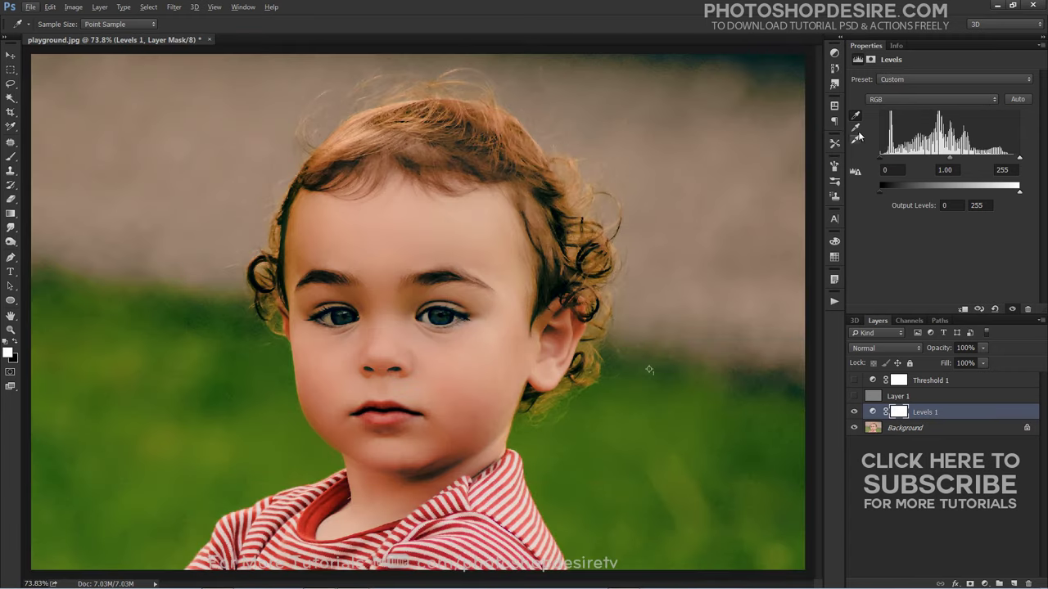
{"action": "left_click", "coordinate": [855, 128]}
{"action": "scroll", "coordinate": [630, 365], "scroll_direction": "up", "scroll_amount": 6}
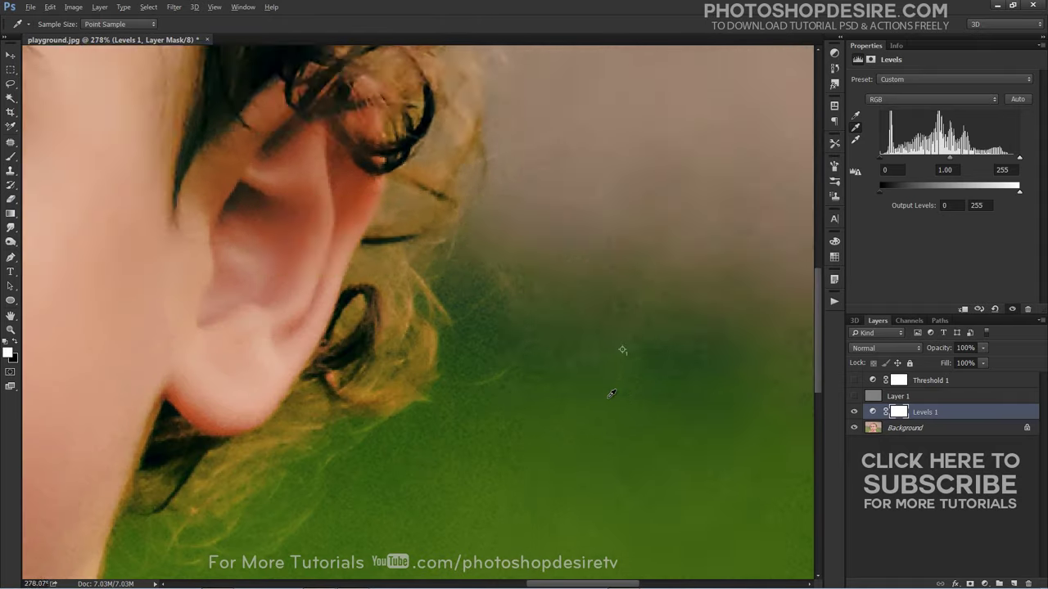
{"action": "scroll", "coordinate": [632, 320], "scroll_direction": "up", "scroll_amount": 2}
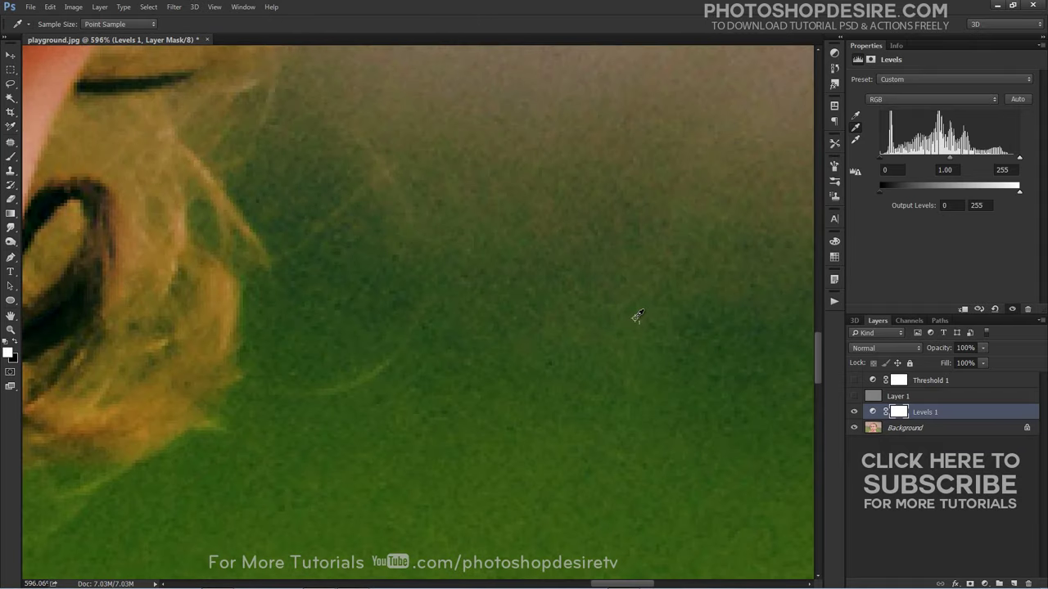
{"action": "left_click", "coordinate": [637, 316]}
{"action": "scroll", "coordinate": [615, 303], "scroll_direction": "down", "scroll_amount": 3}
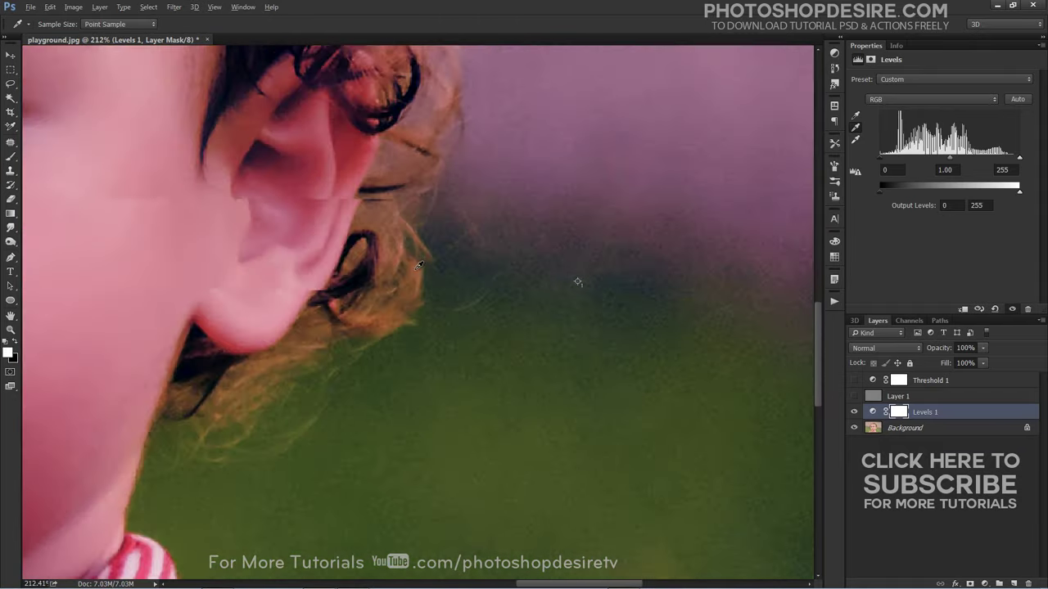
{"action": "scroll", "coordinate": [437, 266], "scroll_direction": "down", "scroll_amount": 4}
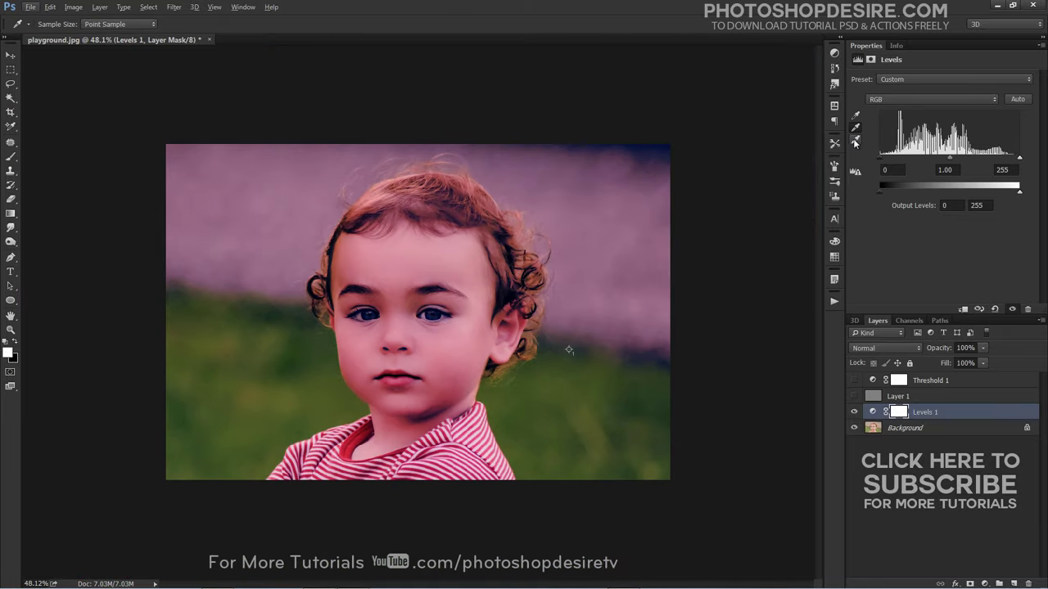
- Set the Levels white point from a white shirt stripe
{"action": "left_click", "coordinate": [856, 141]}
{"action": "scroll", "coordinate": [423, 503], "scroll_direction": "up", "scroll_amount": 6}
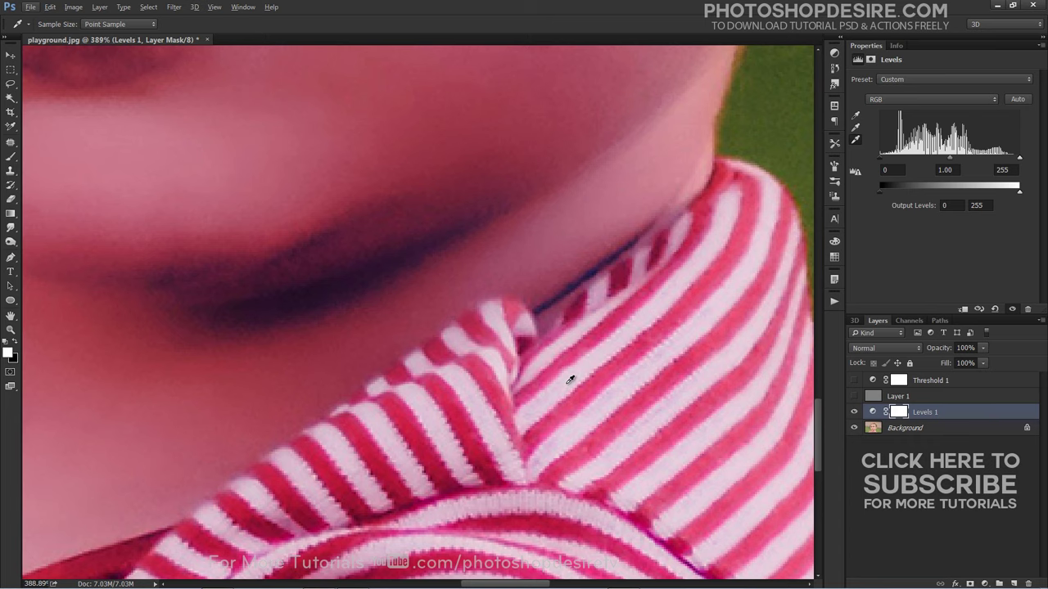
{"action": "left_click", "coordinate": [571, 379]}
{"action": "scroll", "coordinate": [575, 377], "scroll_direction": "down", "scroll_amount": 2}
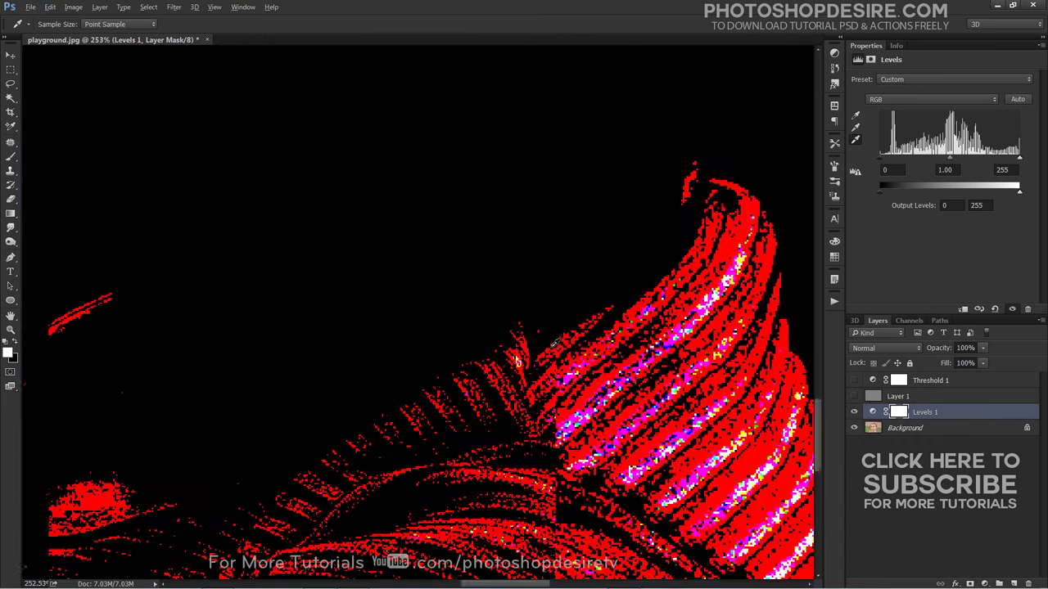
{"action": "scroll", "coordinate": [554, 343], "scroll_direction": "down", "scroll_amount": 4}
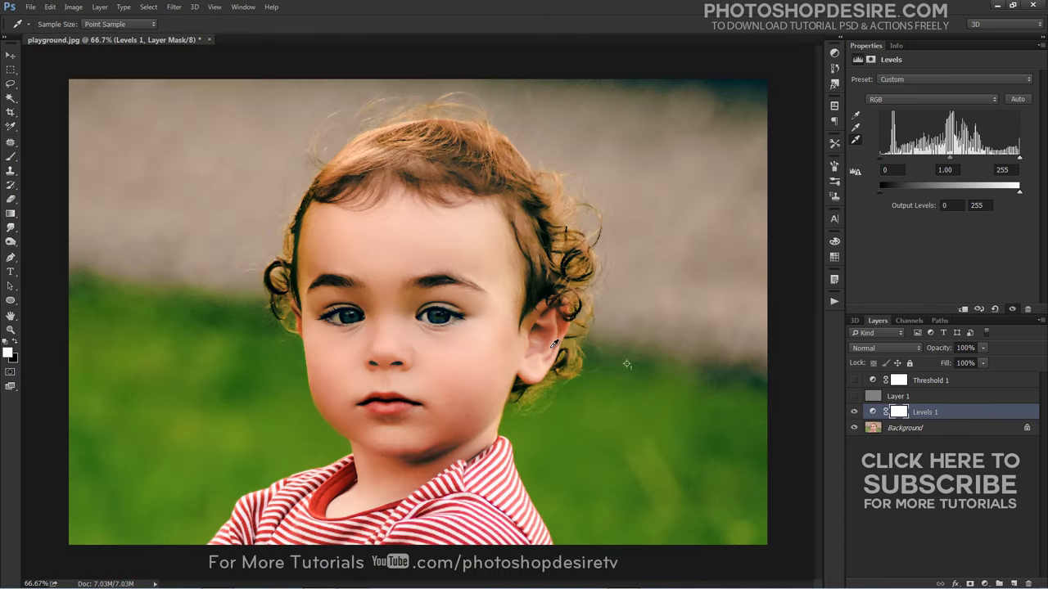
{"action": "scroll", "coordinate": [554, 344], "scroll_direction": "down", "scroll_amount": 1}
{"action": "left_click", "coordinate": [854, 411]}
{"action": "left_click", "coordinate": [854, 411]}
{"action": "left_click", "coordinate": [854, 412]}
{"action": "left_click", "coordinate": [854, 412]}
{"action": "left_click", "coordinate": [854, 412]}
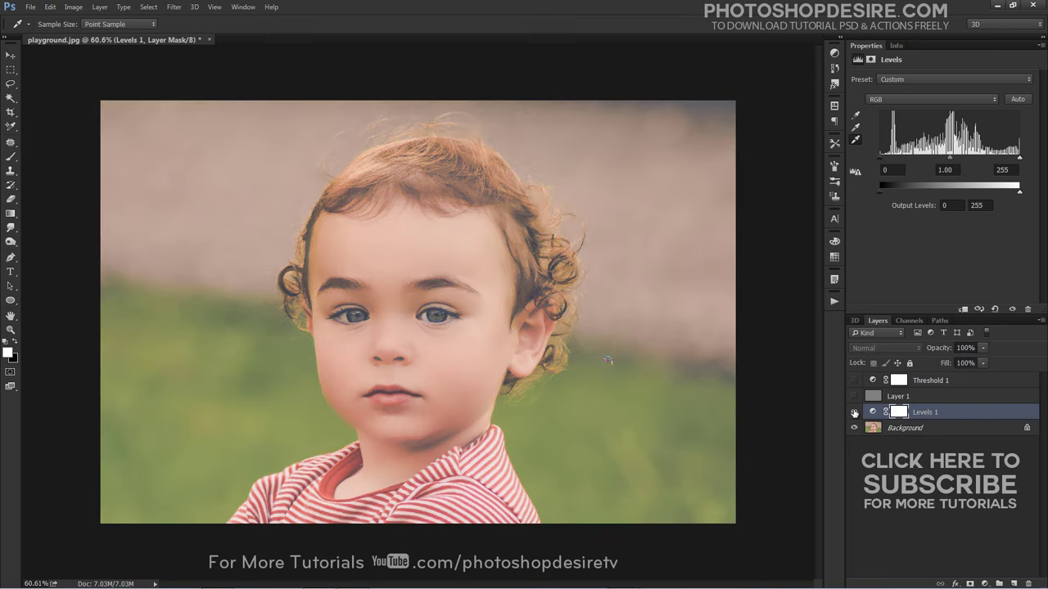
{"action": "left_click", "coordinate": [854, 412]}
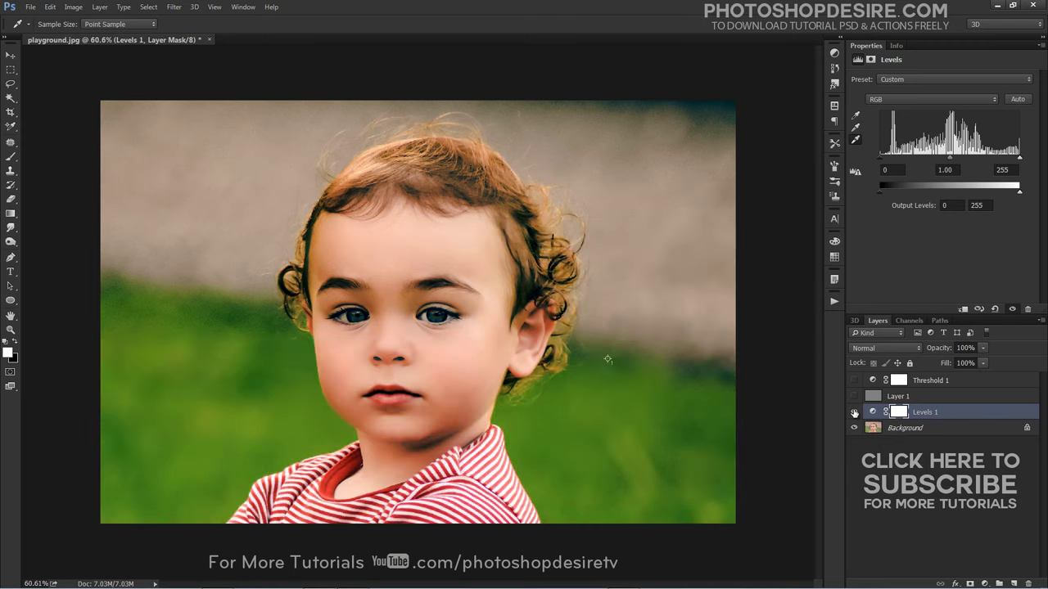
{"action": "left_click", "coordinate": [854, 412]}
{"action": "left_click", "coordinate": [854, 412]}
{"action": "left_click", "coordinate": [854, 412]}
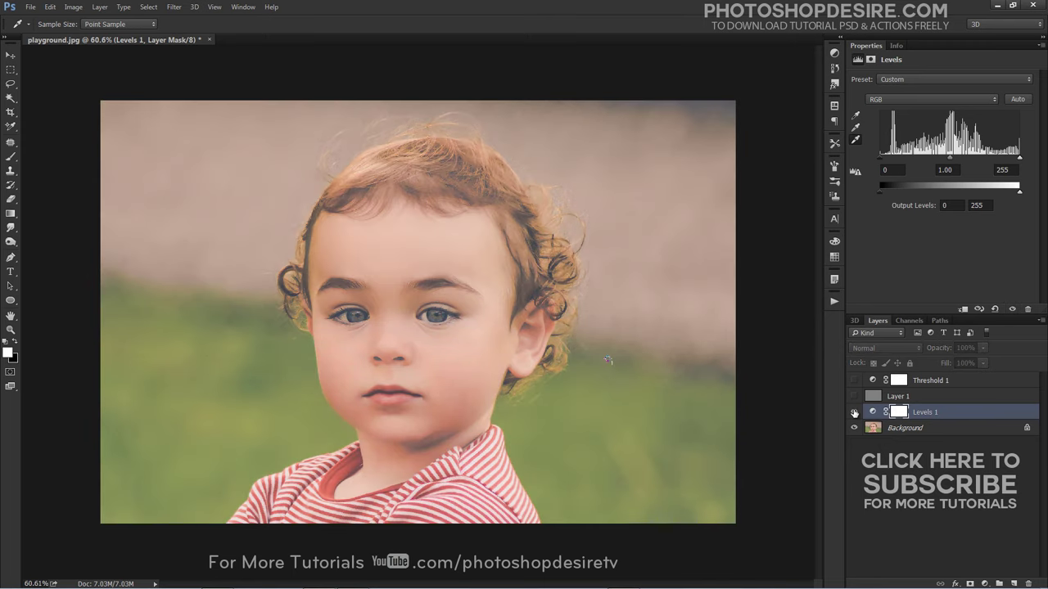
{"action": "left_click", "coordinate": [854, 412]}
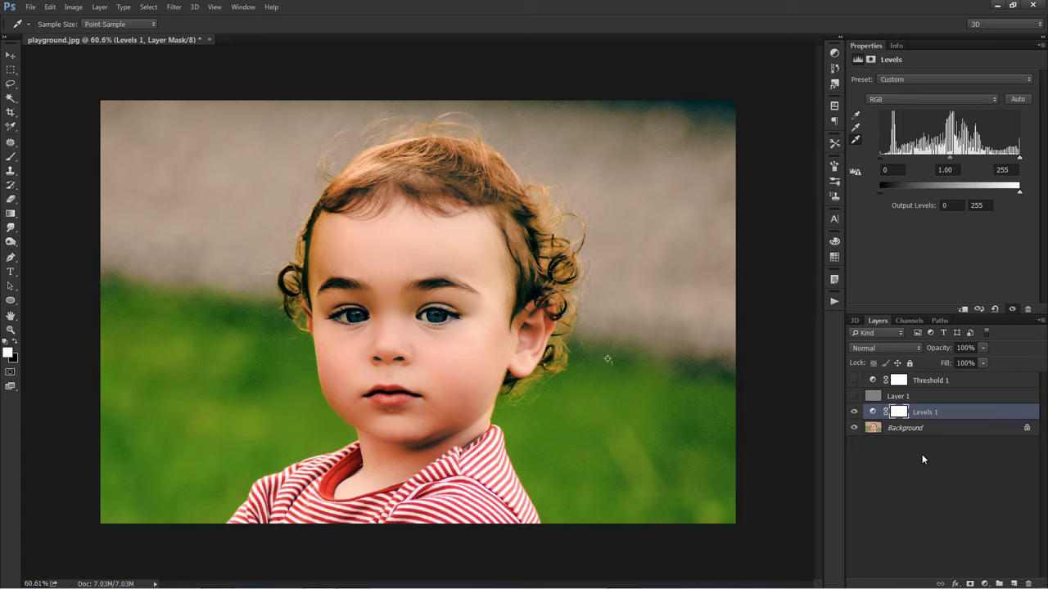